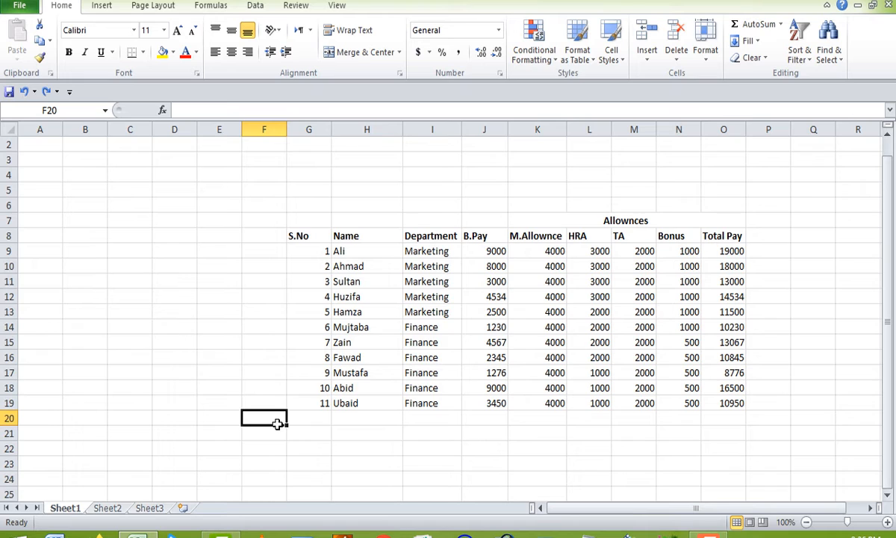
pyautogui.click(354, 437)
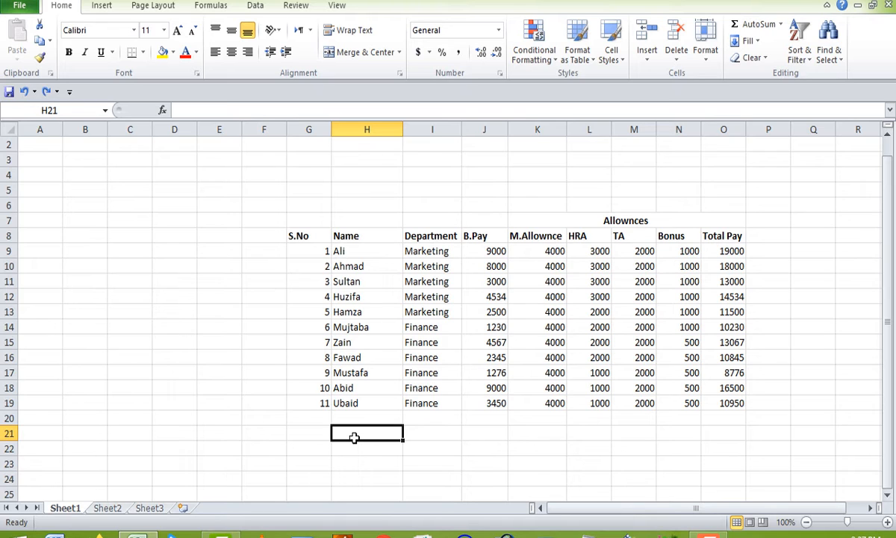
pyautogui.click(378, 236)
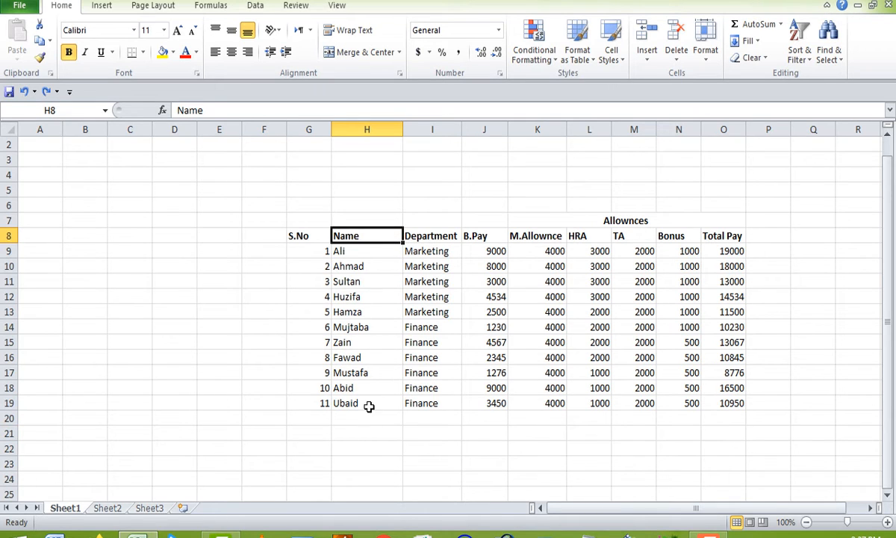
pyautogui.click(202, 236)
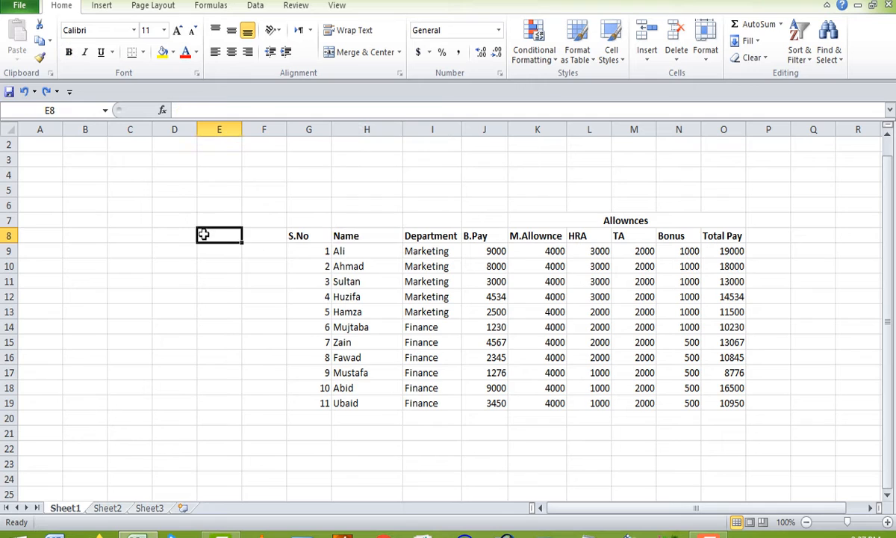
# Cut the Name column from its header in H8 down to the last entry in H19.
pyautogui.click(339, 235)
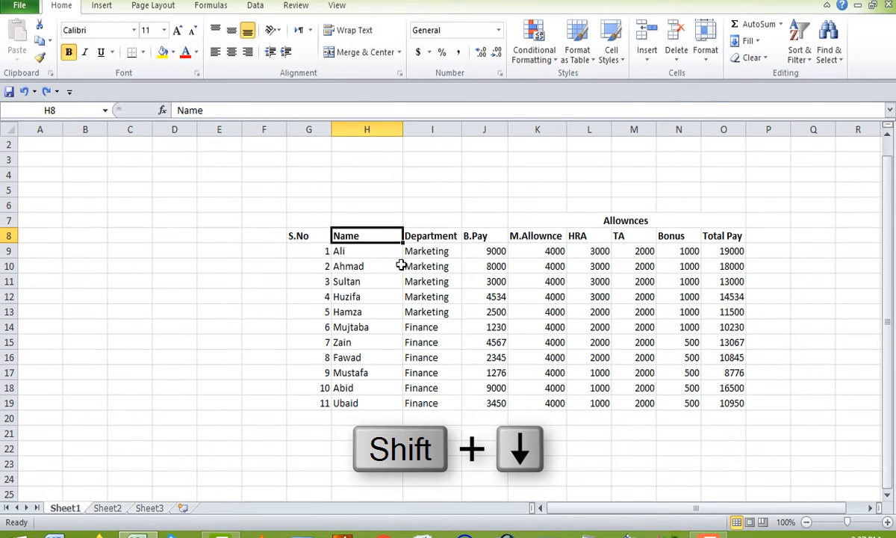
pyautogui.hotkey('shift', 'Down')
pyautogui.hotkey('shift', 'Down')
pyautogui.hotkey('shift', 'Down')
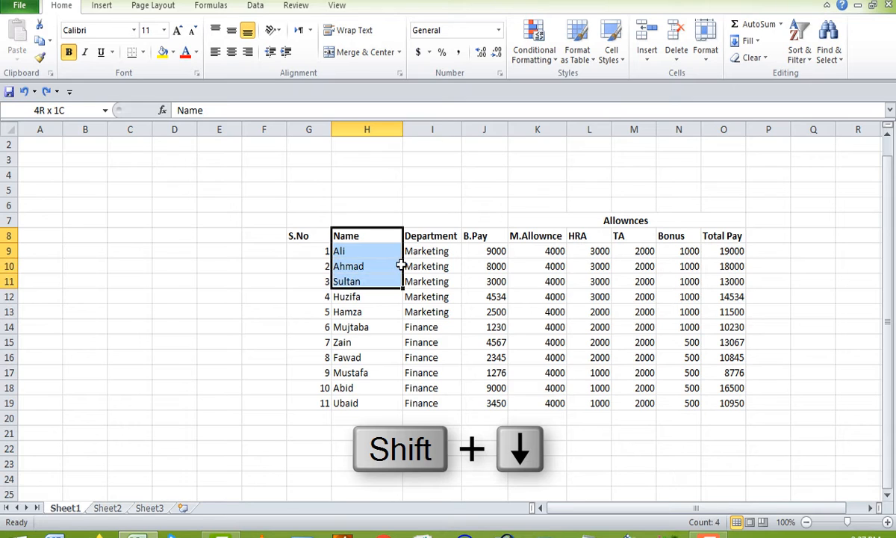
pyautogui.hotkey('shift', 'Down')
pyautogui.hotkey('shift', 'Down')
pyautogui.hotkey('shift', 'Down')
pyautogui.hotkey('shift', 'Down')
pyautogui.hotkey('shift', 'Down')
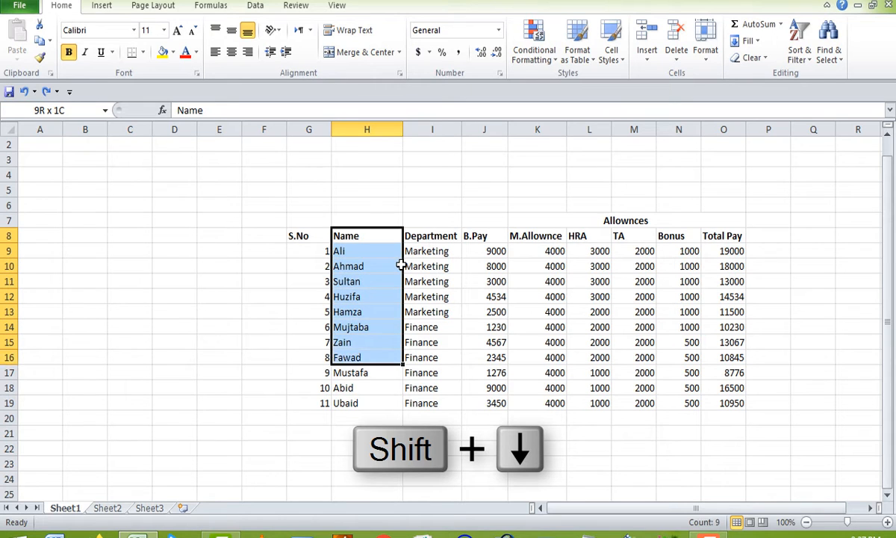
pyautogui.hotkey('shift', 'Down')
pyautogui.hotkey('shift', 'Down')
pyautogui.hotkey('shift', 'Down')
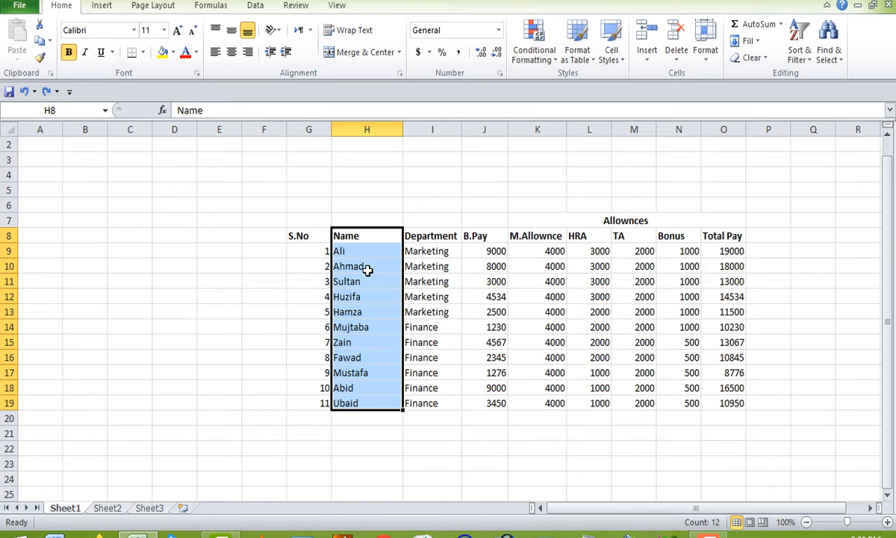
pyautogui.hotkey('ctrl', 'x')
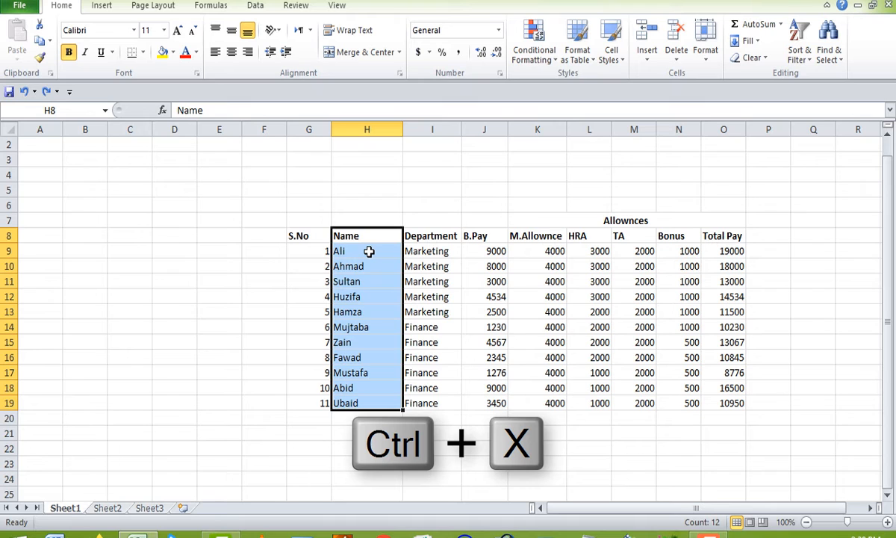
pyautogui.rightClick(368, 252)
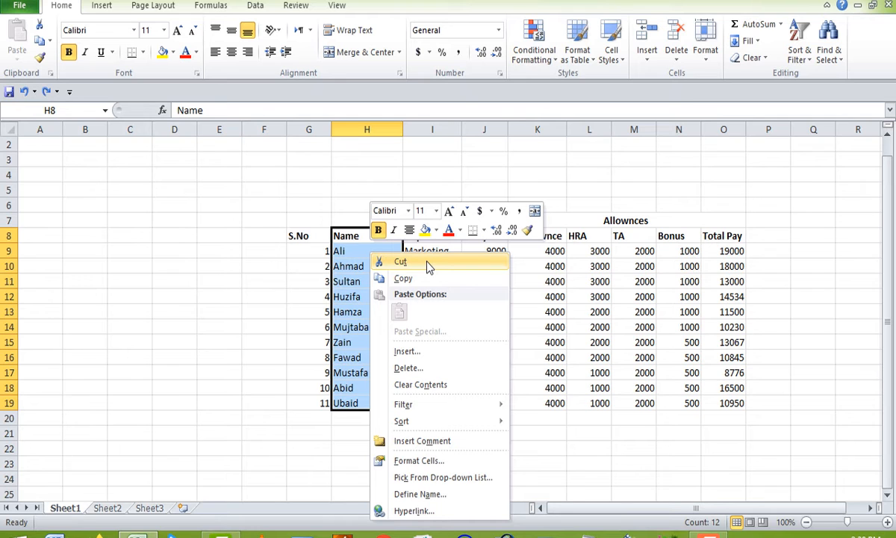
pyautogui.click(401, 262)
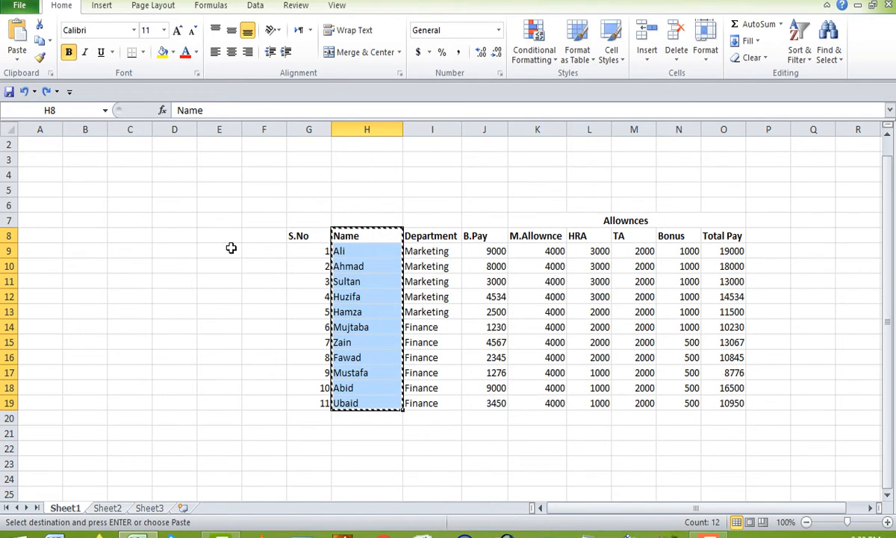
# Paste the cut Name column into cells D8 to D19.
pyautogui.click(174, 234)
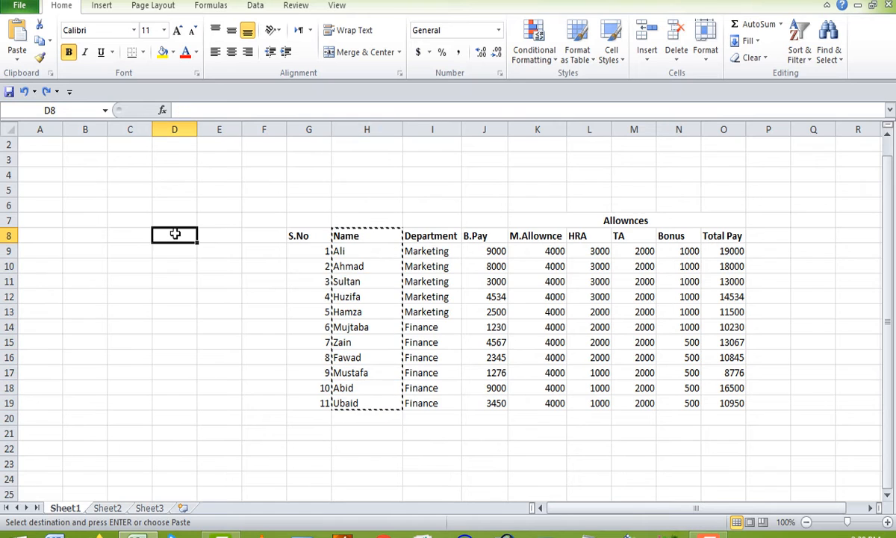
pyautogui.moveTo(175, 233); pyautogui.dragTo(178, 404)
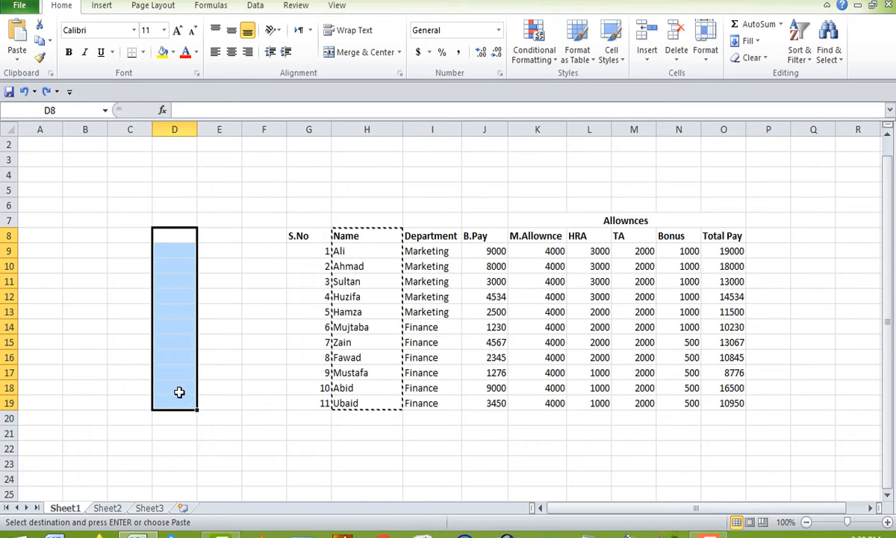
pyautogui.rightClick(163, 256)
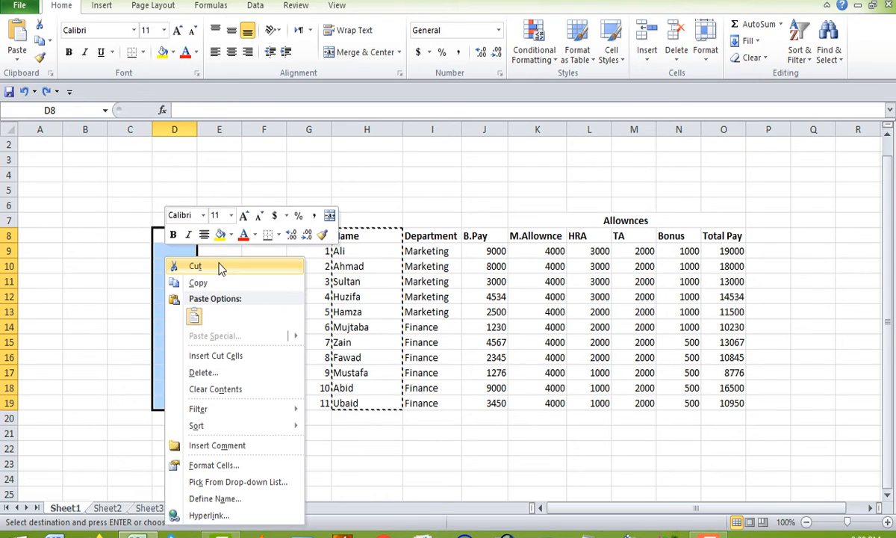
pyautogui.click(194, 318)
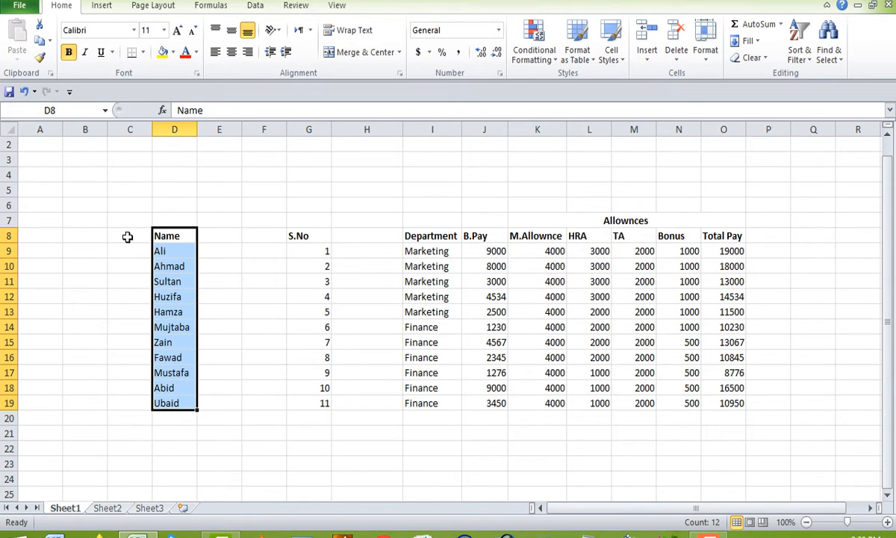
# Move the Name column from column D to cells C8 to C19 by cutting and pasting it.
pyautogui.hotkey('ctrl', 'x')
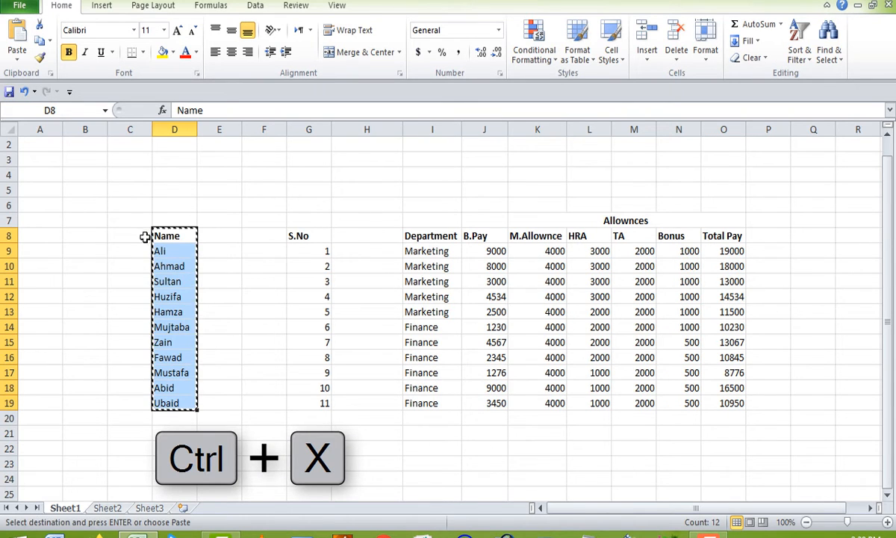
pyautogui.moveTo(136, 235); pyautogui.dragTo(132, 403)
pyautogui.hotkey('ctrl', 'v')
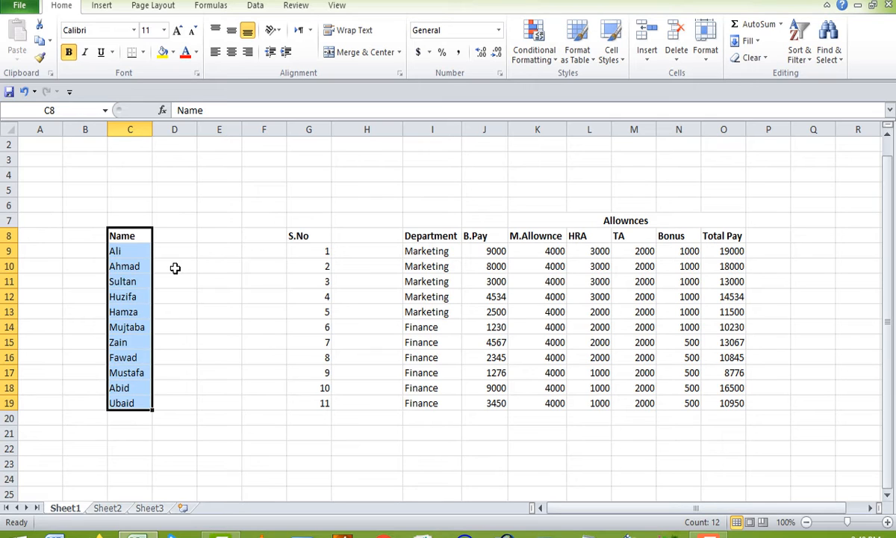
# Copy the Name header and first six entries in C8:C14 and paste them into E8:E14.
pyautogui.click(136, 235)
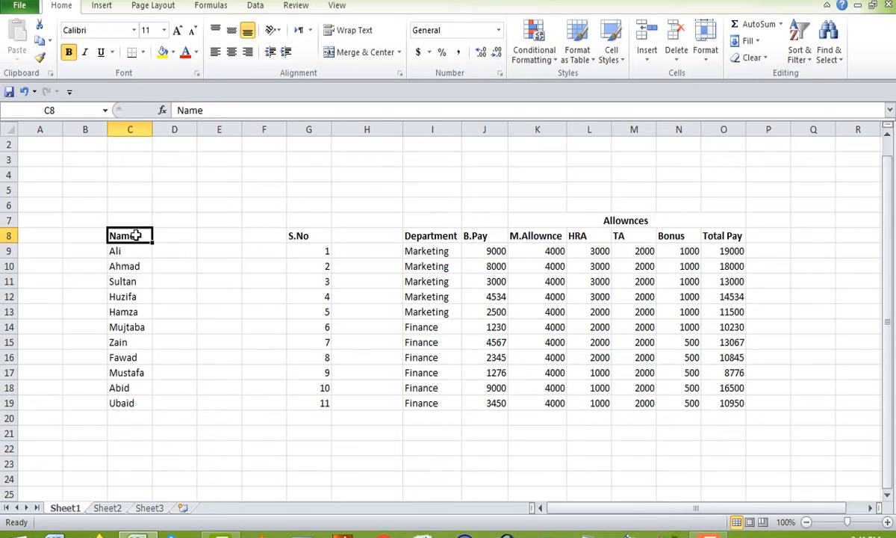
pyautogui.hotkey('shift', 'Down')
pyautogui.hotkey('shift', 'Down')
pyautogui.hotkey('shift', 'Down')
pyautogui.hotkey('shift', 'Down')
pyautogui.hotkey('shift', 'Down')
pyautogui.hotkey('shift', 'Down')
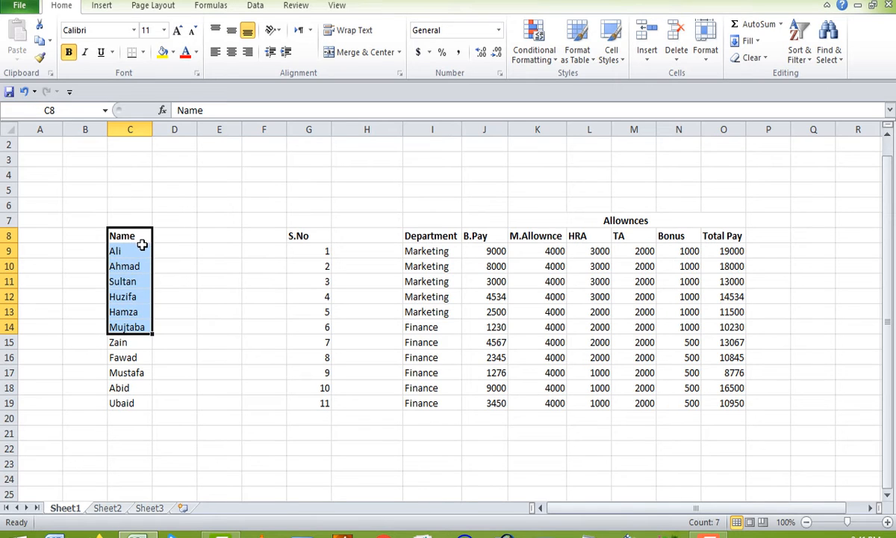
pyautogui.rightClick(142, 245)
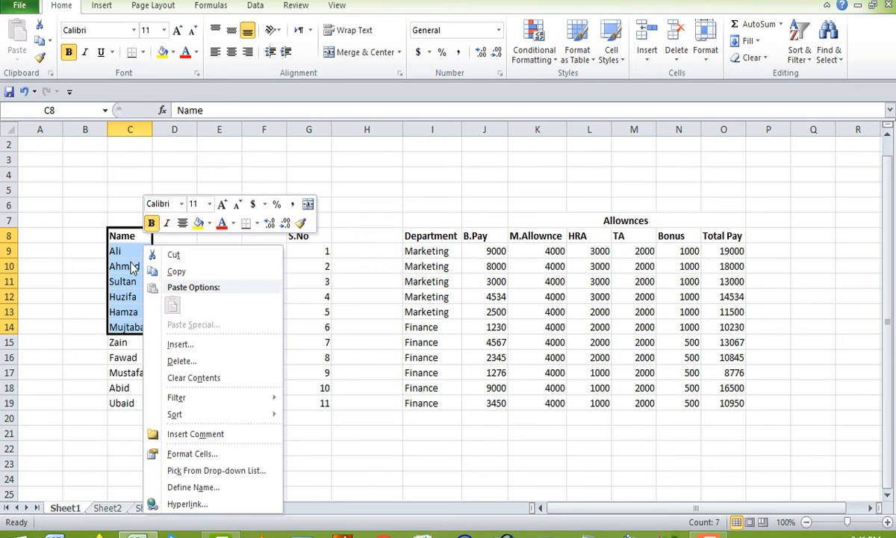
pyautogui.hotkey('ctrl', 'c')
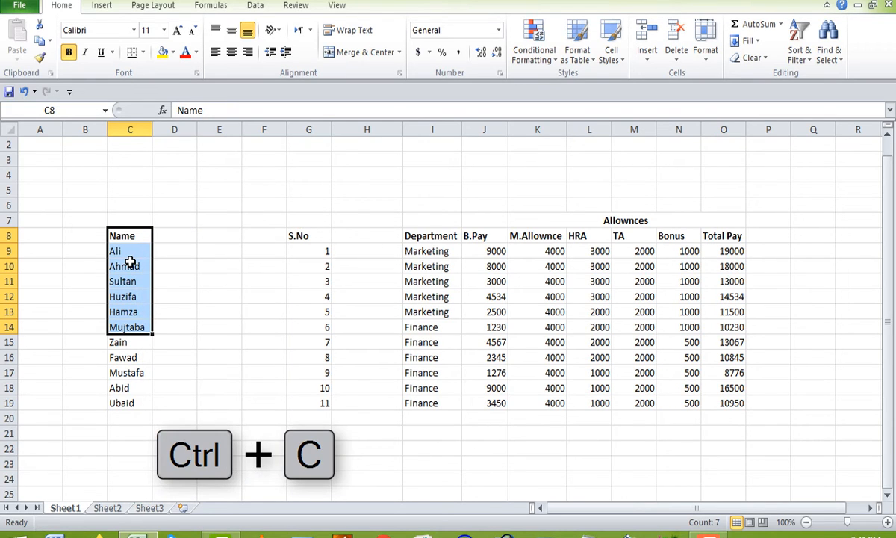
pyautogui.hotkey('ctrl', 'c')
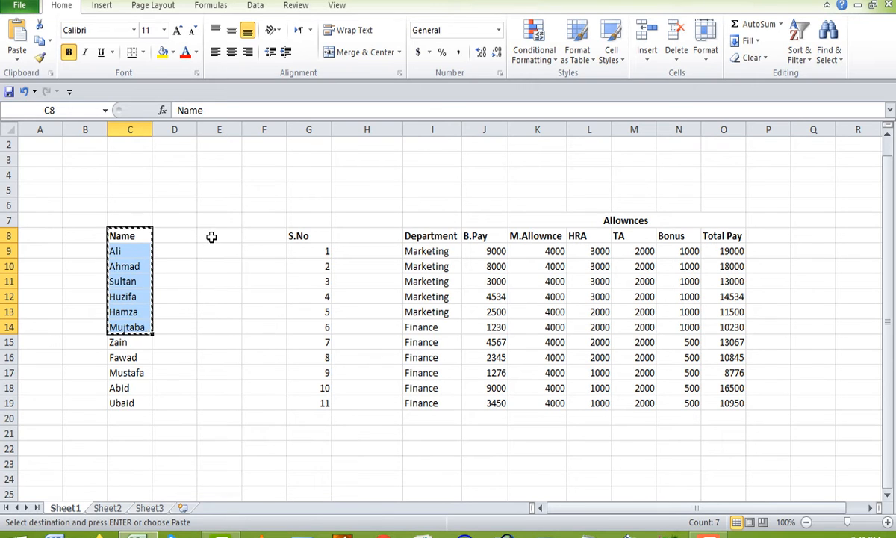
pyautogui.moveTo(212, 237); pyautogui.dragTo(222, 324)
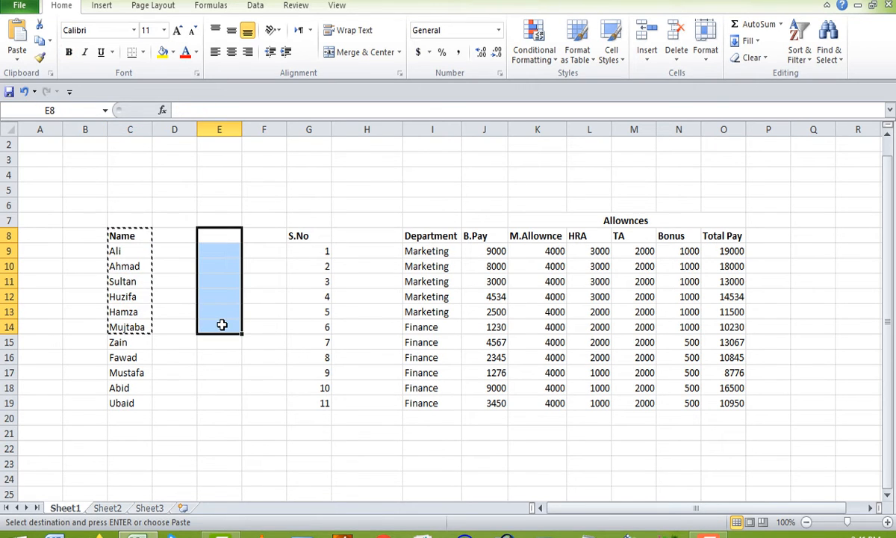
pyautogui.hotkey('ctrl', 'v')
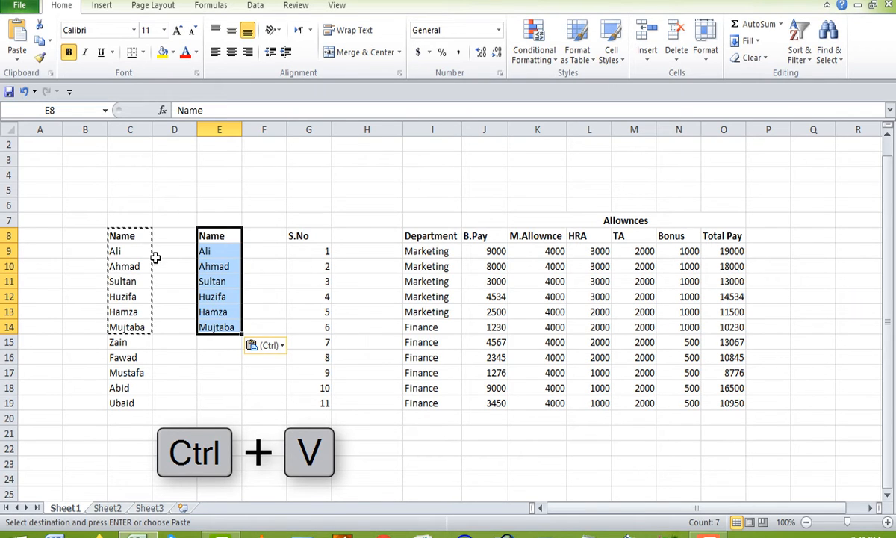
pyautogui.click(85, 241)
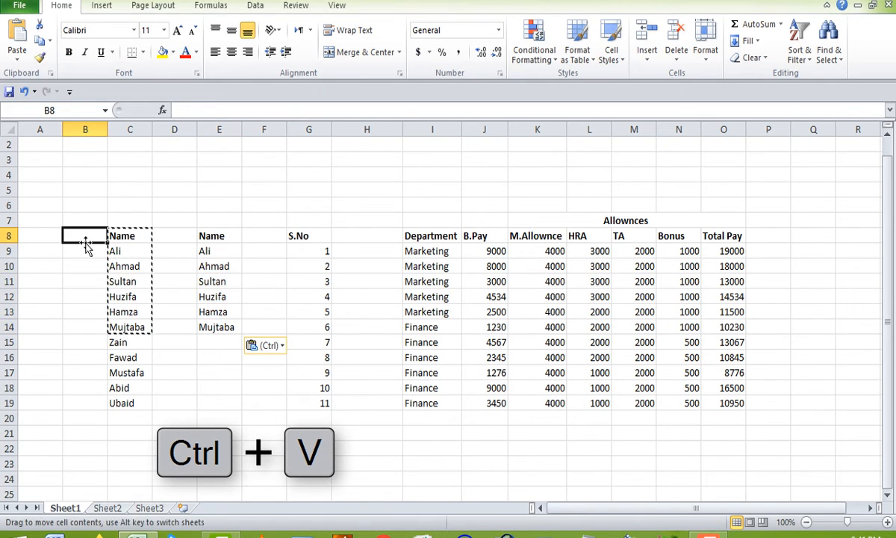
pyautogui.doubleClick(86, 236)
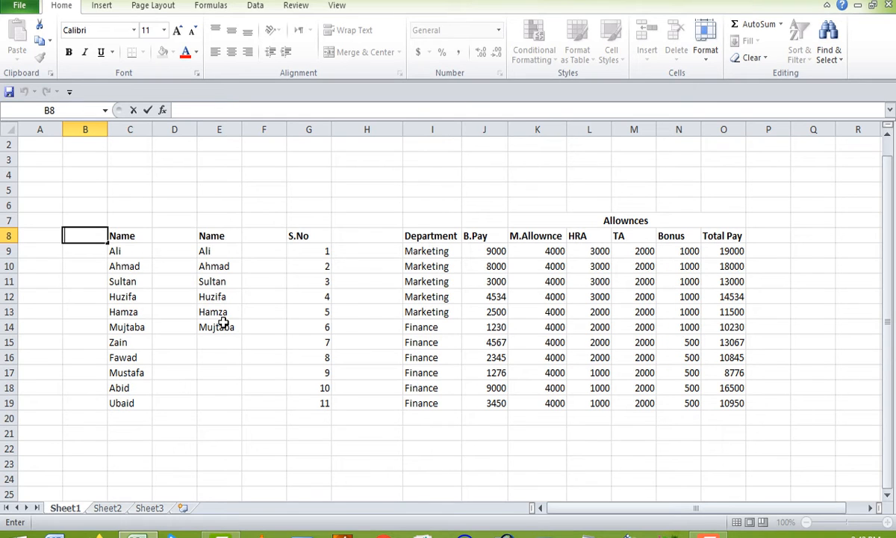
pyautogui.click(204, 351)
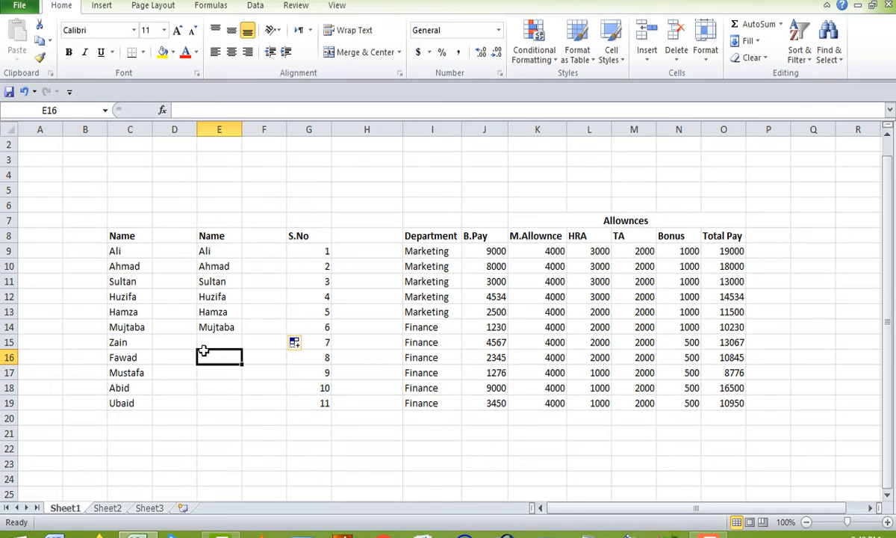
pyautogui.click(265, 235)
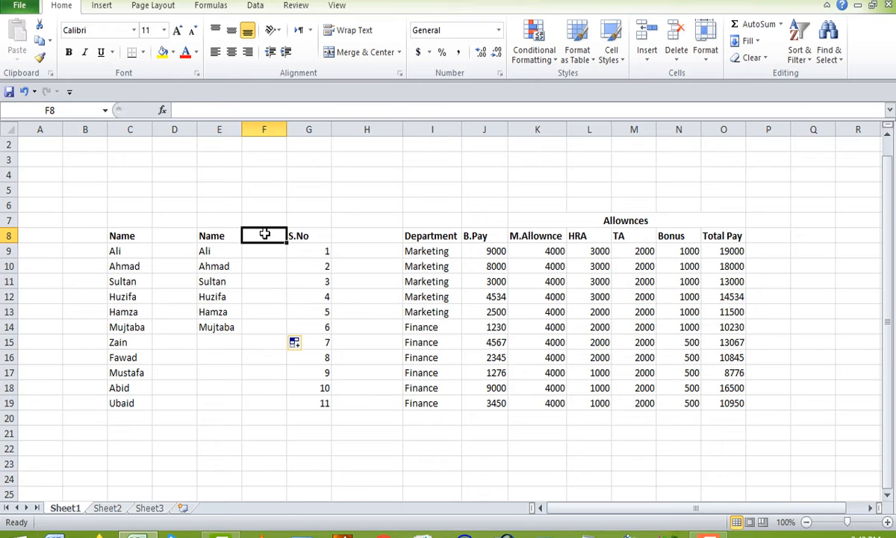
pyautogui.click(132, 237)
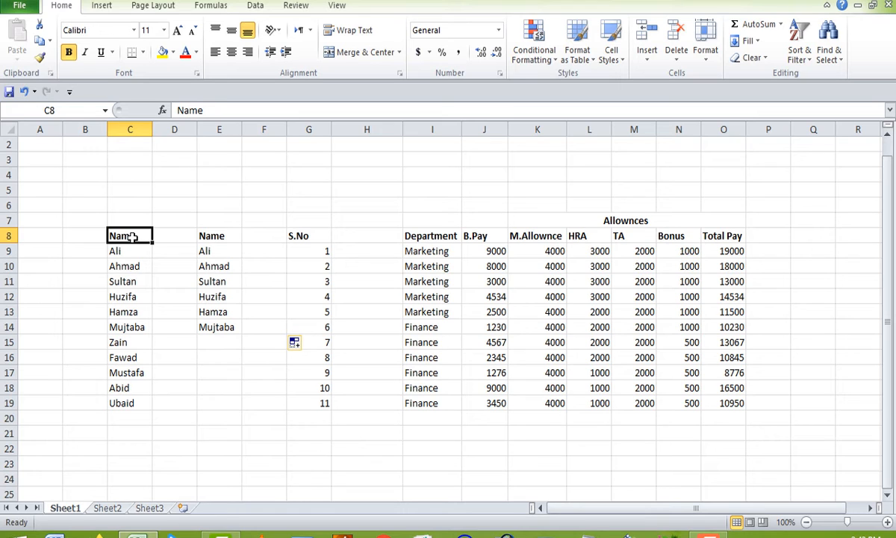
pyautogui.click(232, 235)
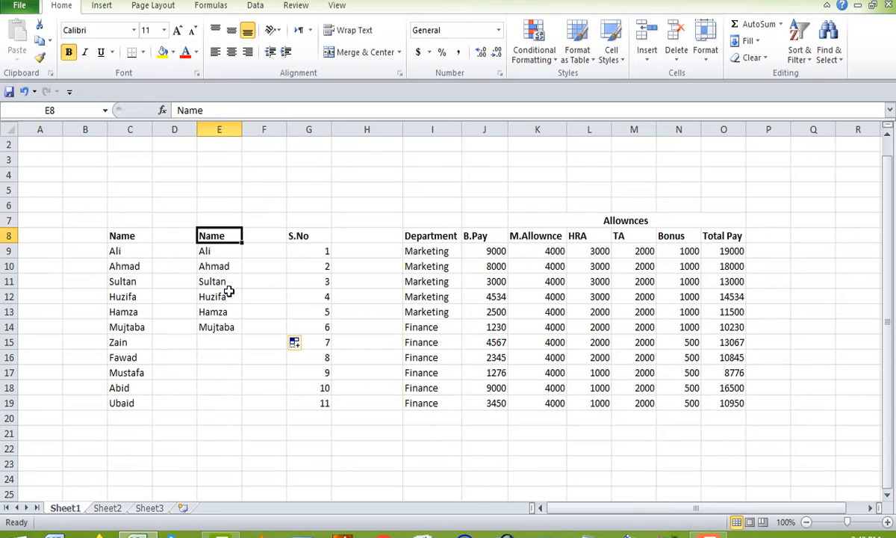
# Undo the recent changes back through the paste of the copied names in E8:E14.
pyautogui.moveTo(221, 333); pyautogui.dragTo(218, 240)
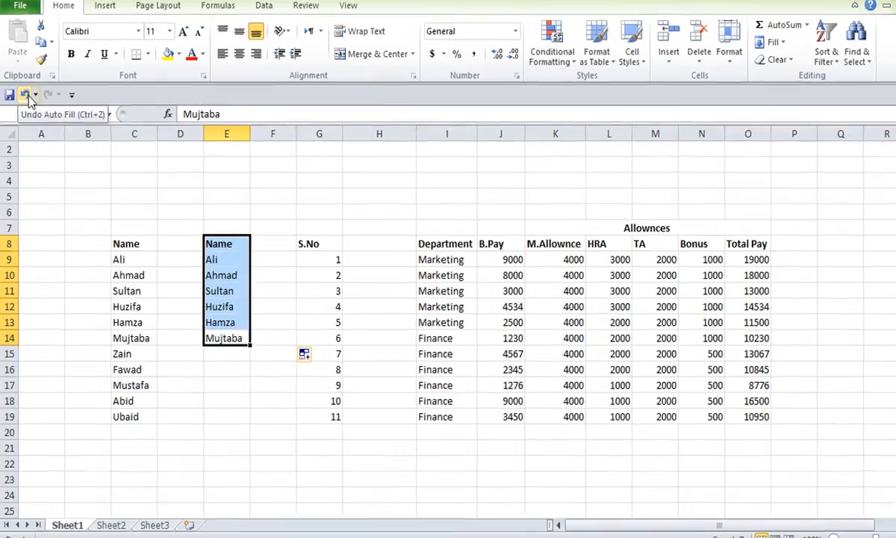
pyautogui.click(24, 91)
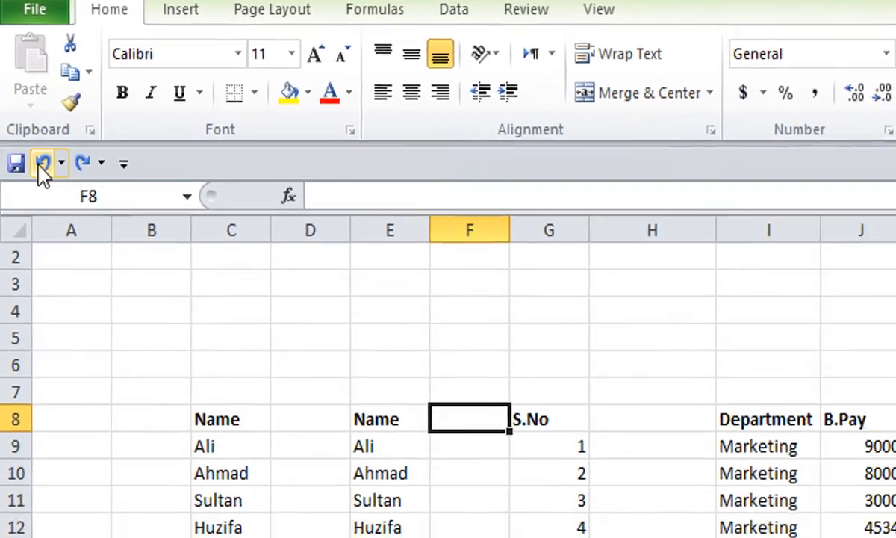
pyautogui.click(44, 179)
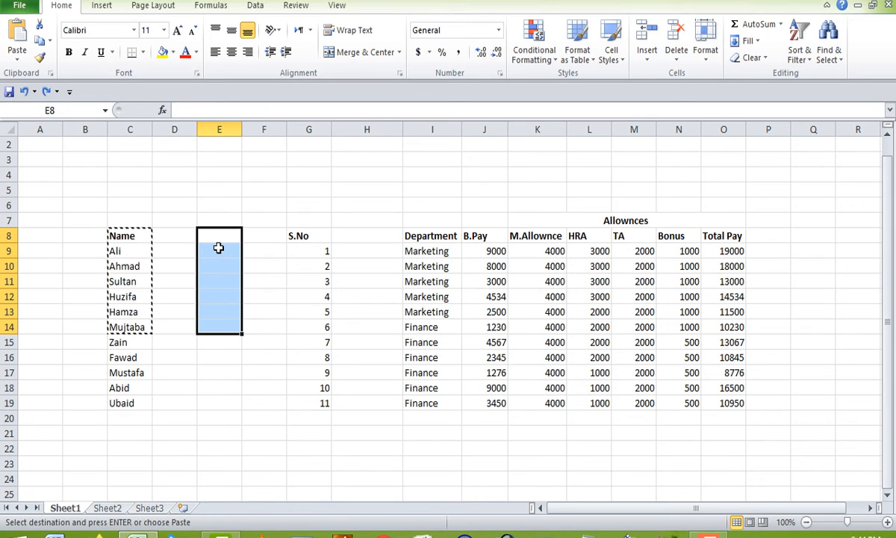
# Enter the numbers 1, 2, 3 and 4 down cells F8 to F11.
pyautogui.click(252, 237)
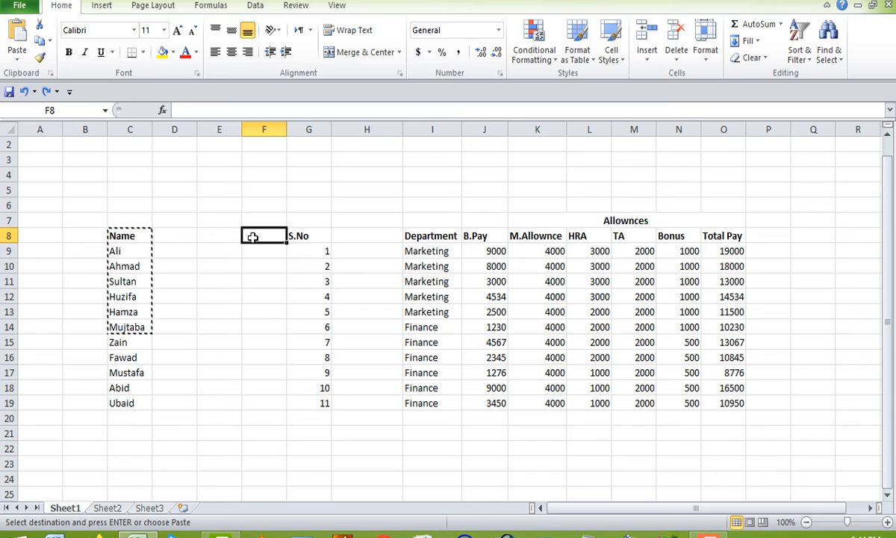
pyautogui.write('1')
pyautogui.press('Return')
pyautogui.write('2')
pyautogui.press('Return')
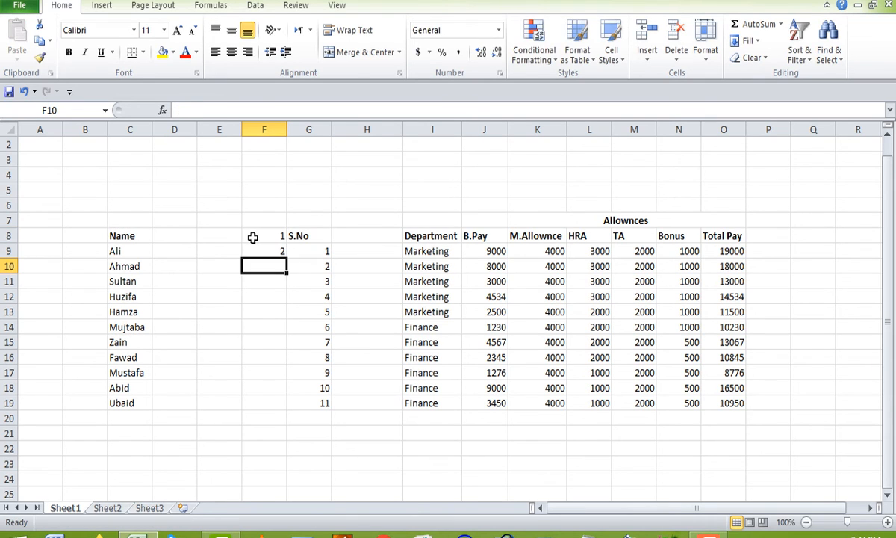
pyautogui.write('3')
pyautogui.press('Return')
pyautogui.write('4')
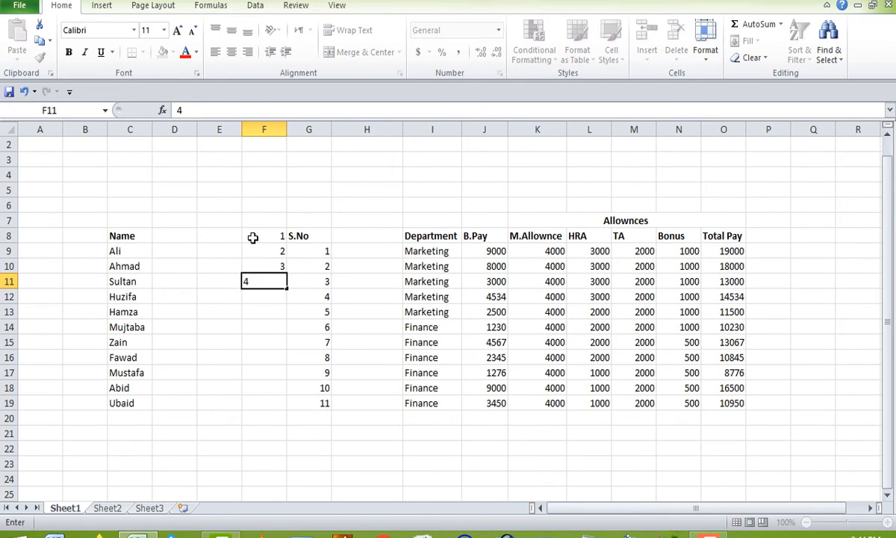
pyautogui.press('Return')
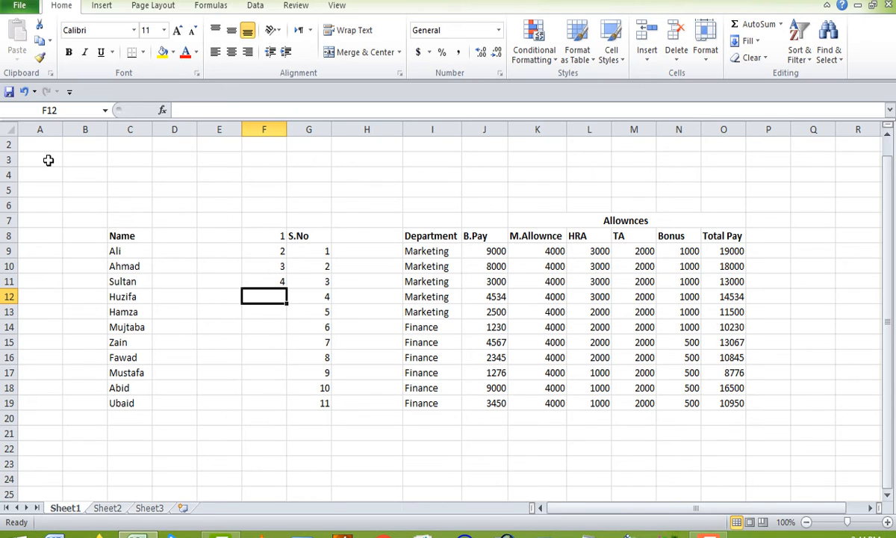
# Undo the four number entries in F8:F11 one at a time.
pyautogui.click(24, 91)
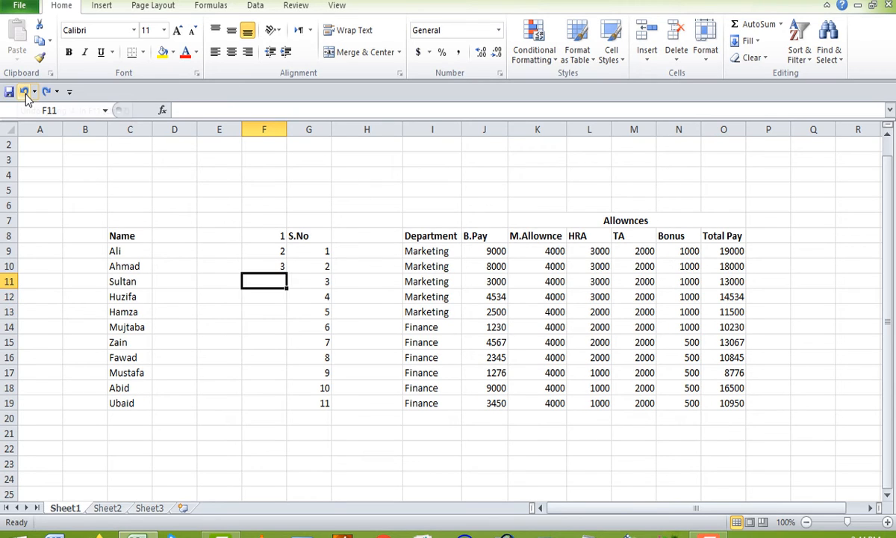
pyautogui.click(24, 92)
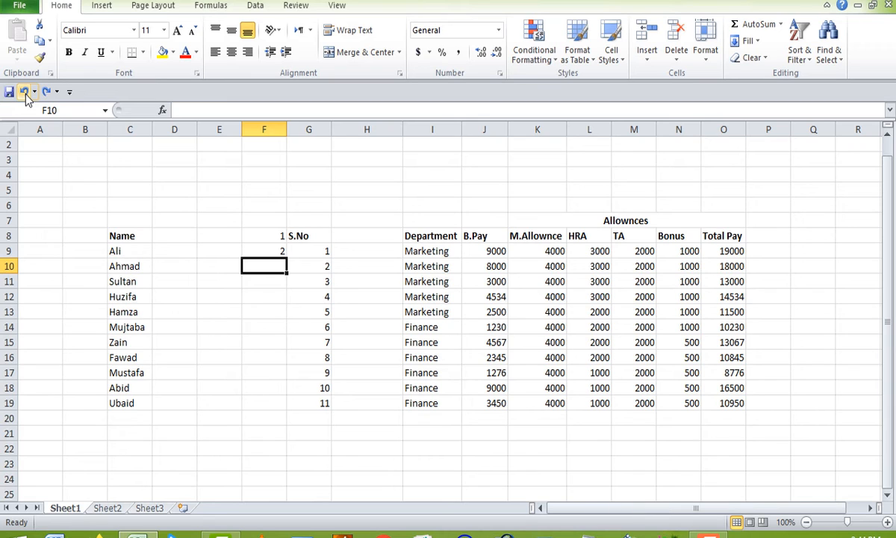
pyautogui.click(24, 91)
pyautogui.click(24, 91)
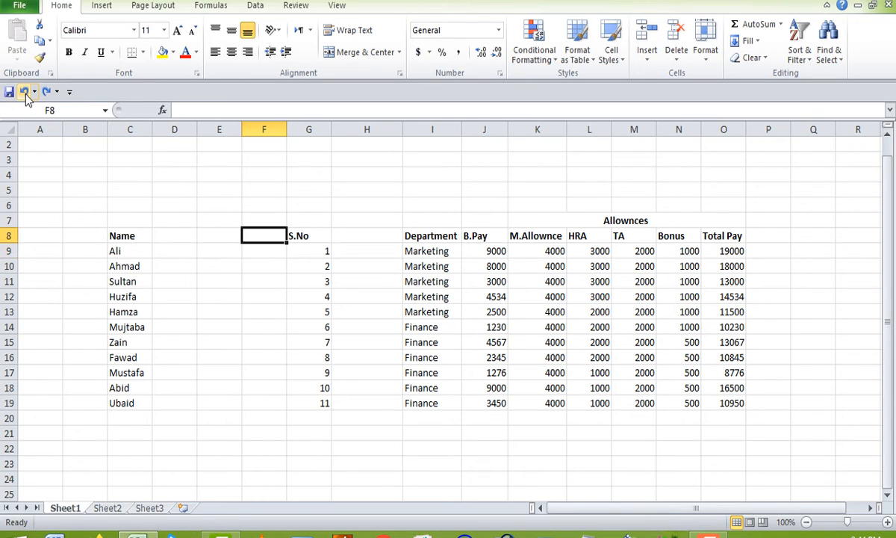
# Undo the last move of the Name column so its entries return to D8:D19.
pyautogui.click(273, 260)
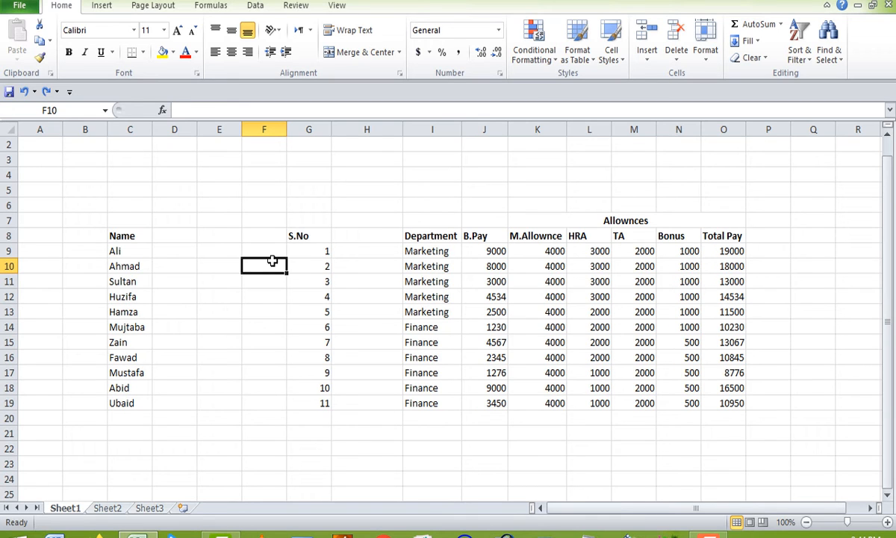
pyautogui.hotkey('ctrl', 'z')
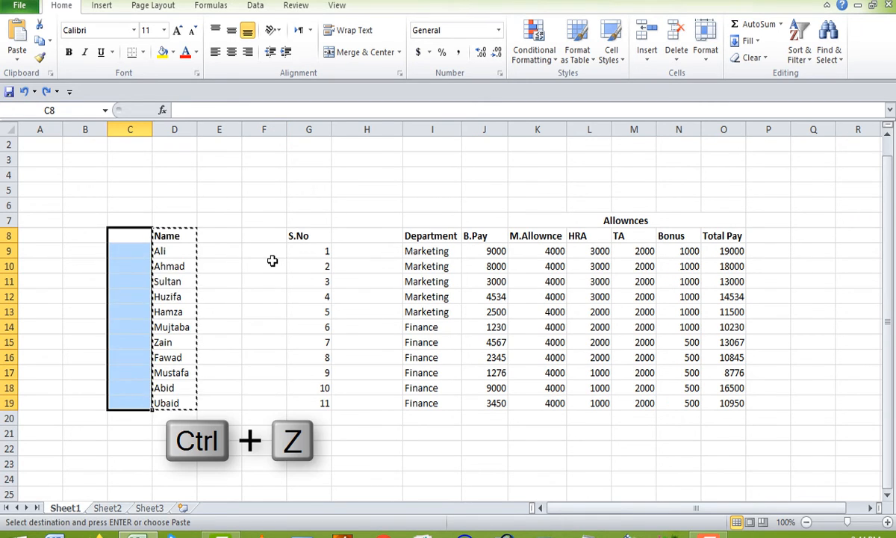
pyautogui.click(272, 260)
# Enter 1 in cell F8, beside the S.No header.
pyautogui.click(266, 234)
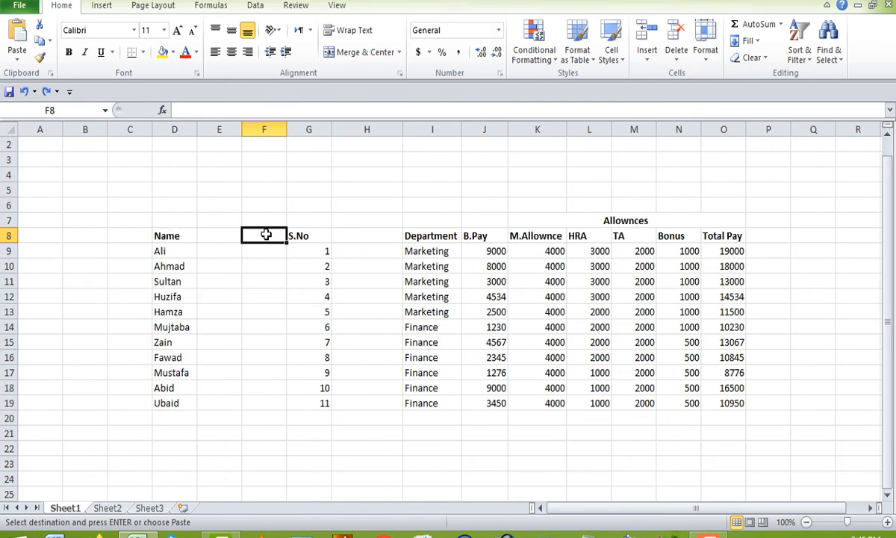
pyautogui.write('1')
pyautogui.press('Return')
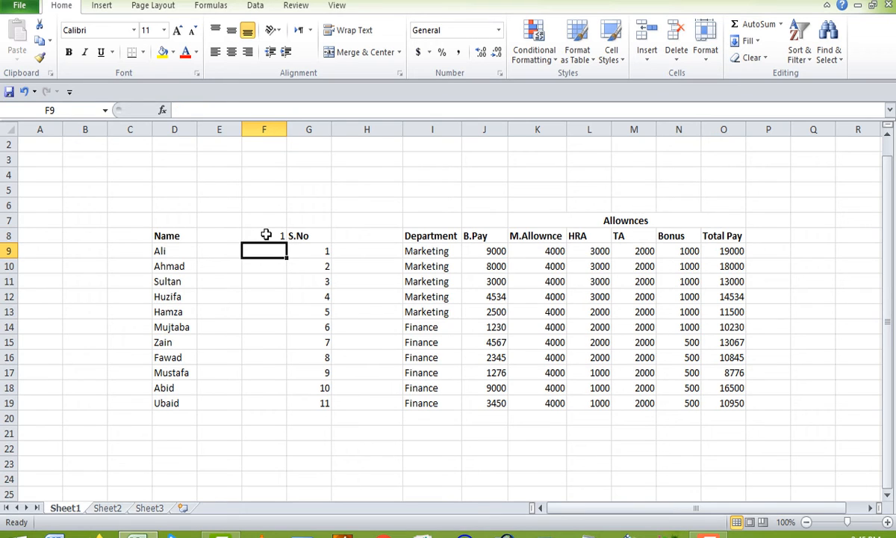
# Undo the entry of 1 in cell F8 and redo it.
pyautogui.hotkey('ctrl', 'z')
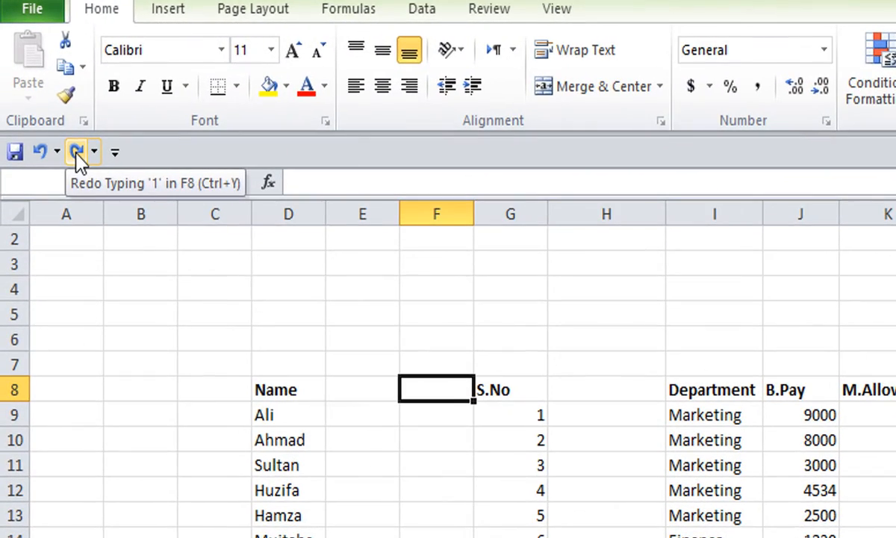
pyautogui.hotkey('ctrl', 'y')
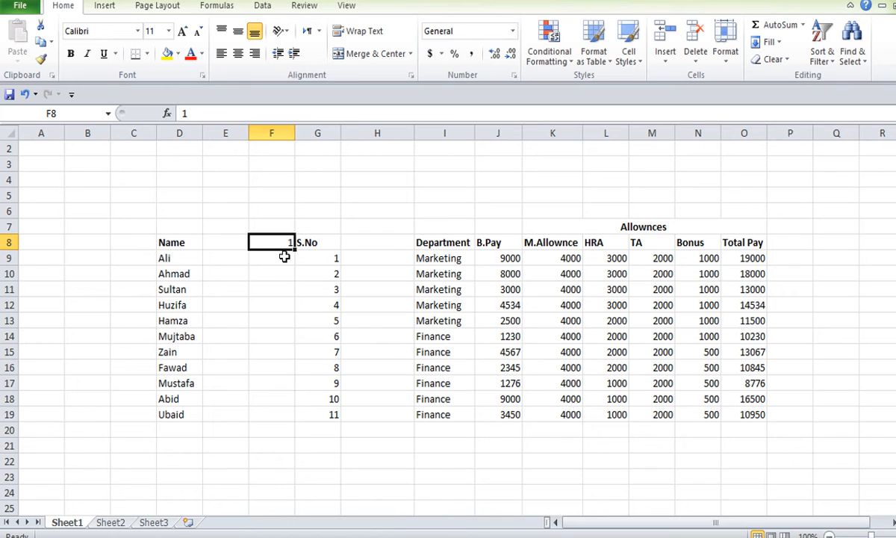
pyautogui.click(284, 256)
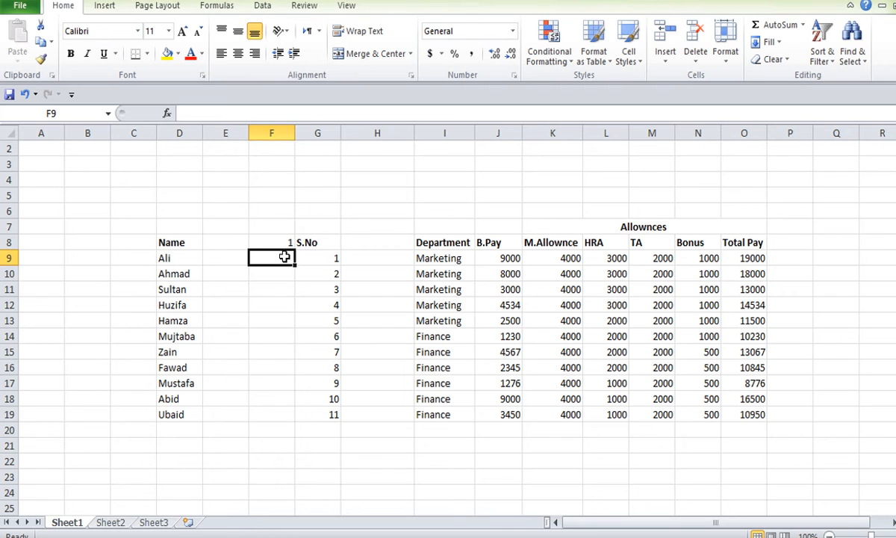
# Select all cells of the worksheet, starting from the empty cell A2.
pyautogui.click(74, 303)
pyautogui.click(34, 149)
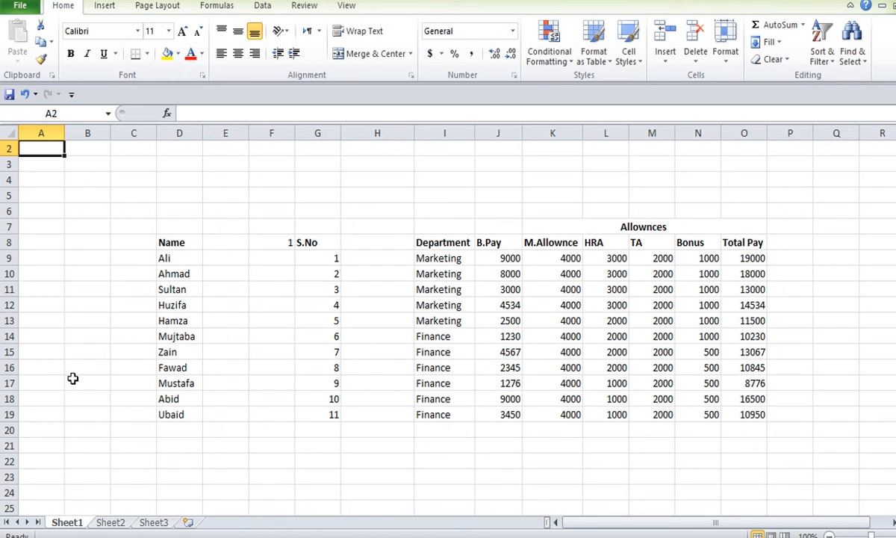
pyautogui.hotkey('ctrl', 'a')
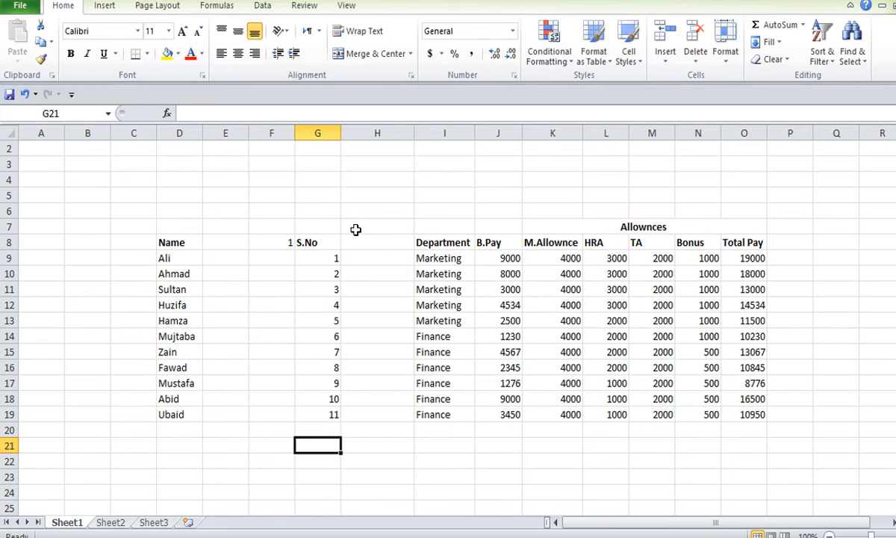
# Select the range I8:O19 from Department to Total Pay, then reselect it using only its first and last cells.
pyautogui.moveTo(420, 239); pyautogui.dragTo(758, 416)
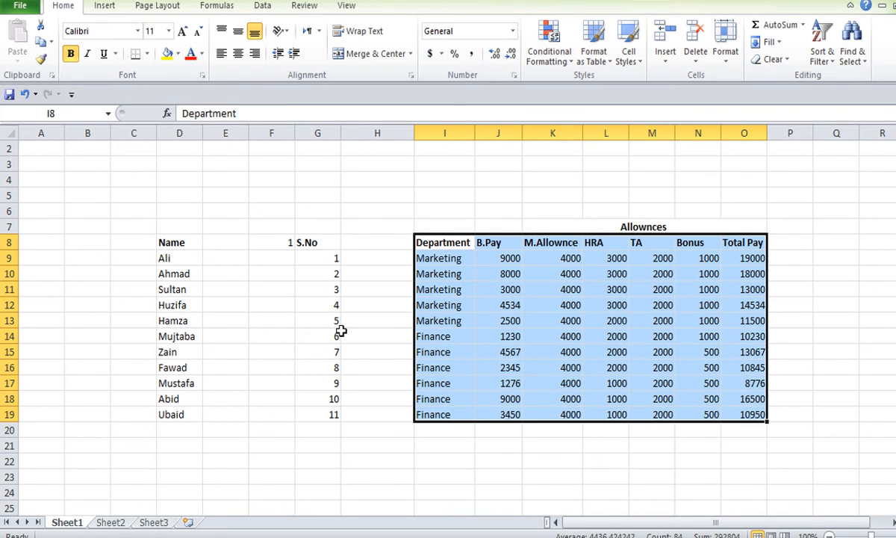
pyautogui.click(443, 242)
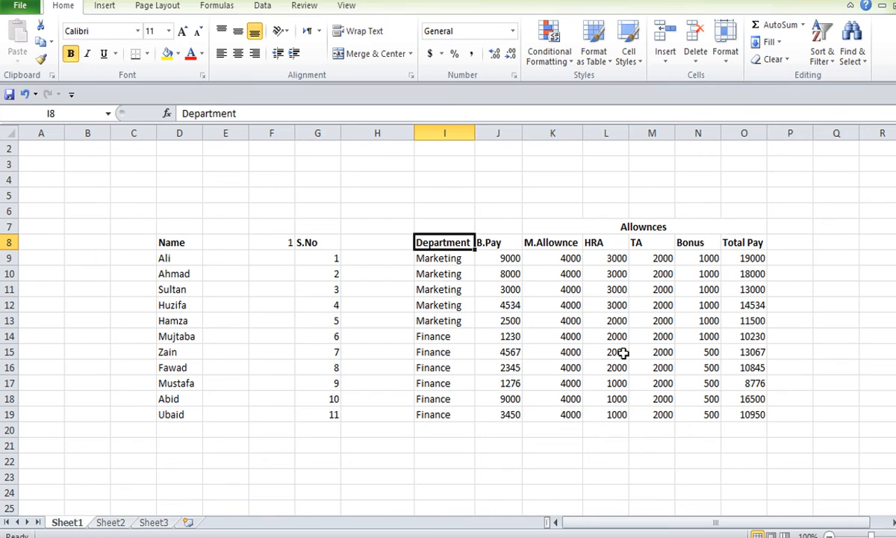
pyautogui.keyDown('shift'); pyautogui.click(747, 416); pyautogui.keyUp('shift')
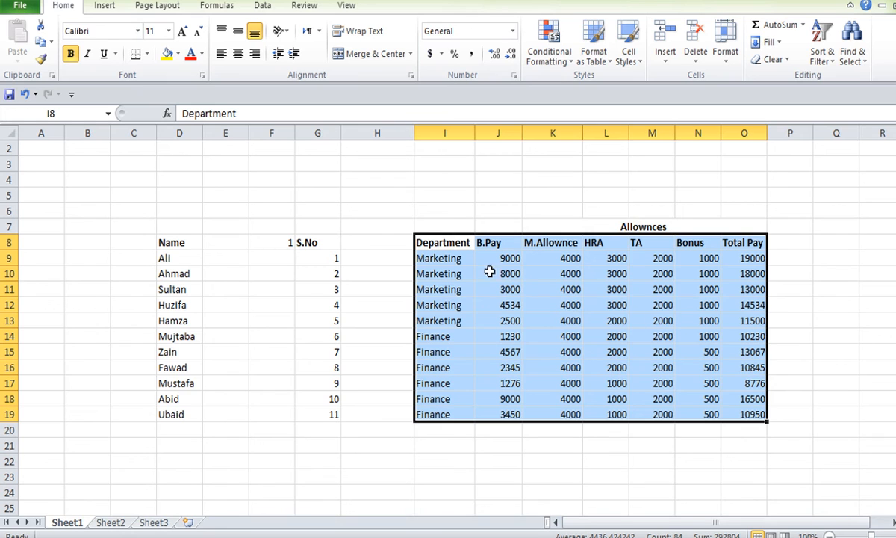
# Select the block D8:H19 by its corner cells, then clear the selection by moving to the empty cell G21.
pyautogui.click(182, 243)
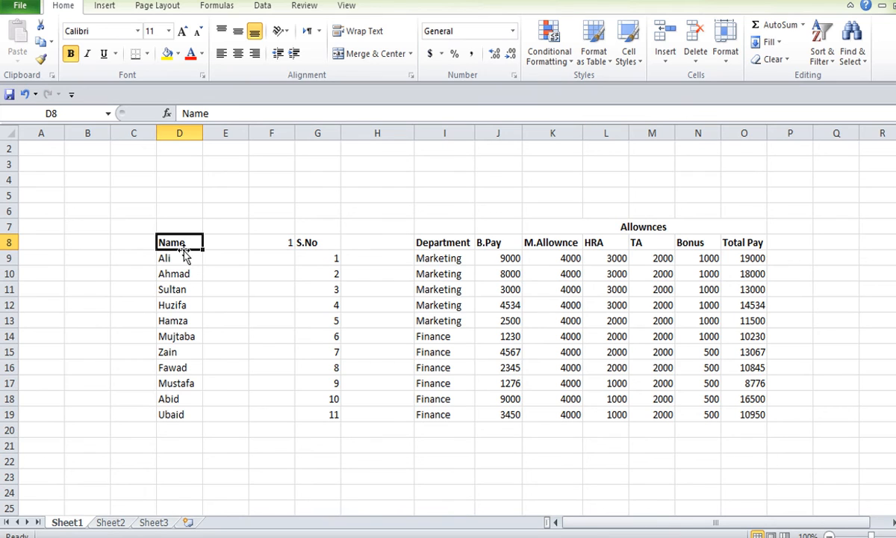
pyautogui.keyDown('shift'); pyautogui.click(401, 415); pyautogui.keyUp('shift')
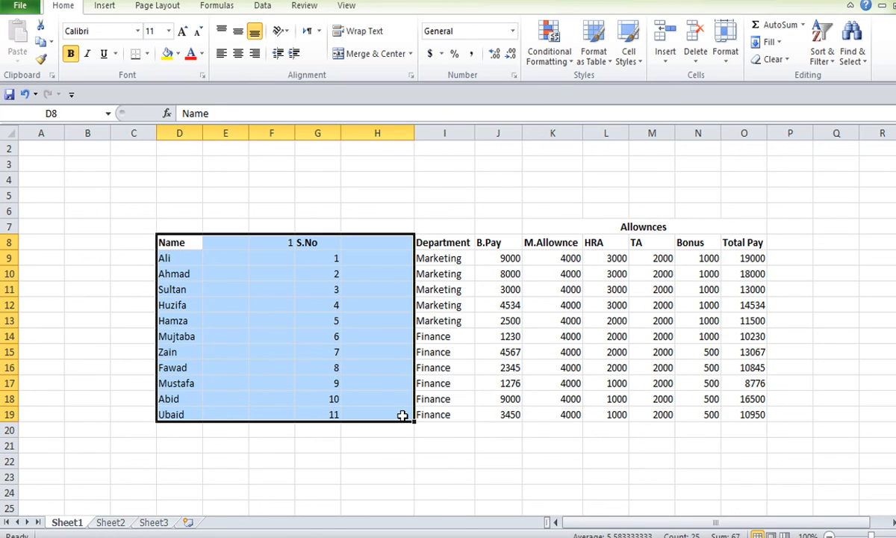
pyautogui.click(316, 442)
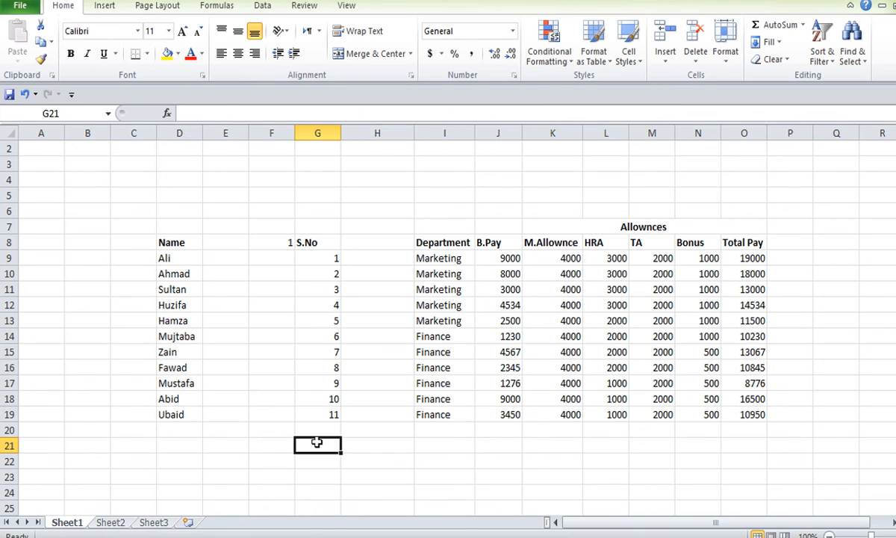